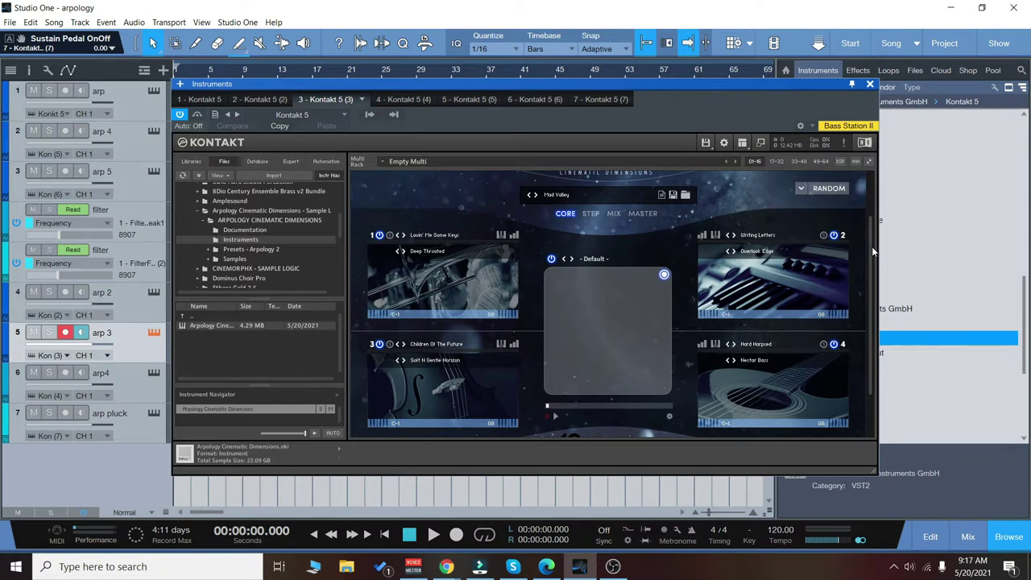
# Open the arp 3 track's Arpology instrument, reposition its window and enlarge it until the whole interface fits.
pyautogui.scroll(-1, 872, 252)
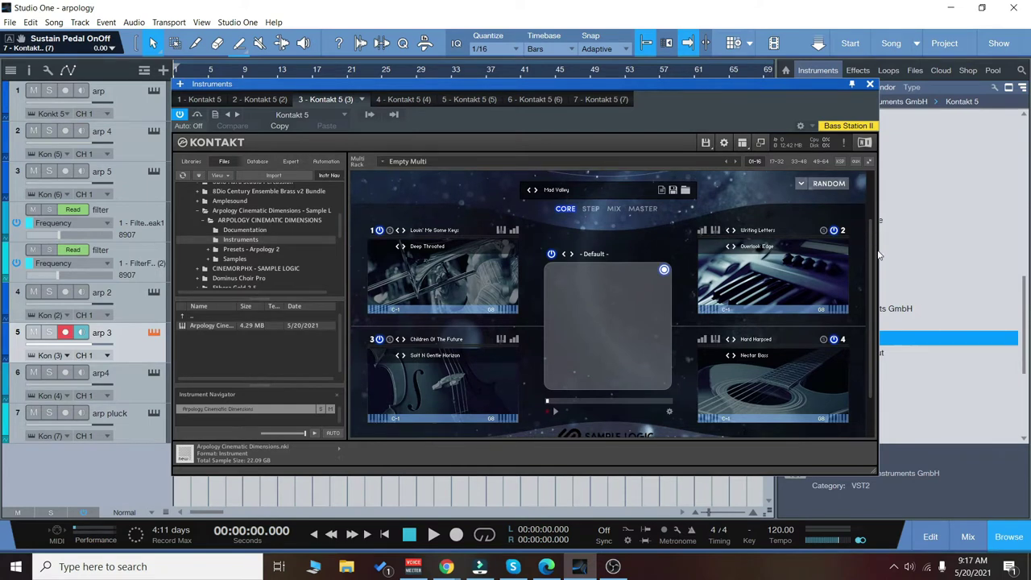
pyautogui.scroll(-2, 878, 255)
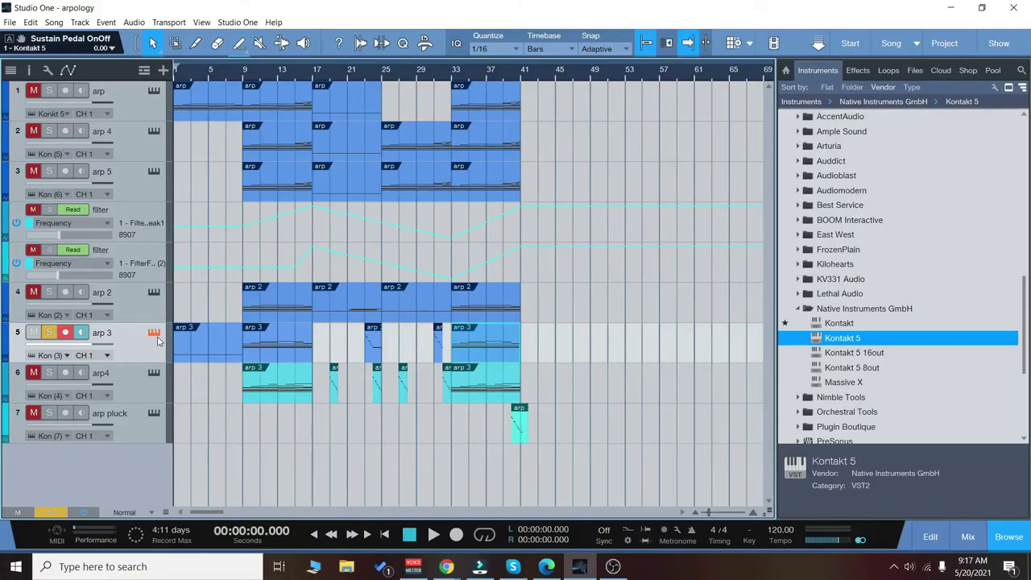
pyautogui.click(154, 333)
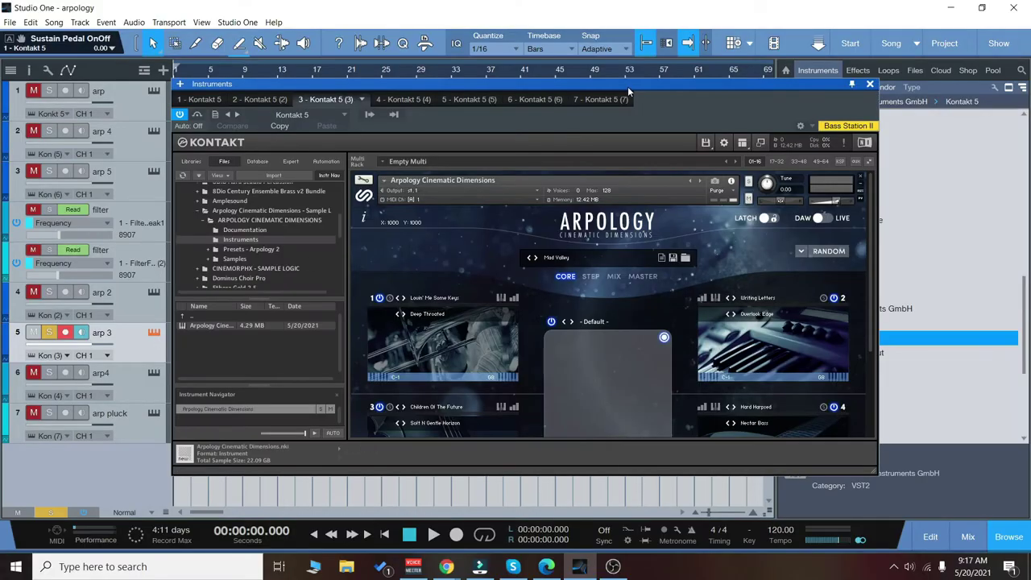
pyautogui.moveTo(628, 87); pyautogui.dragTo(582, 73)
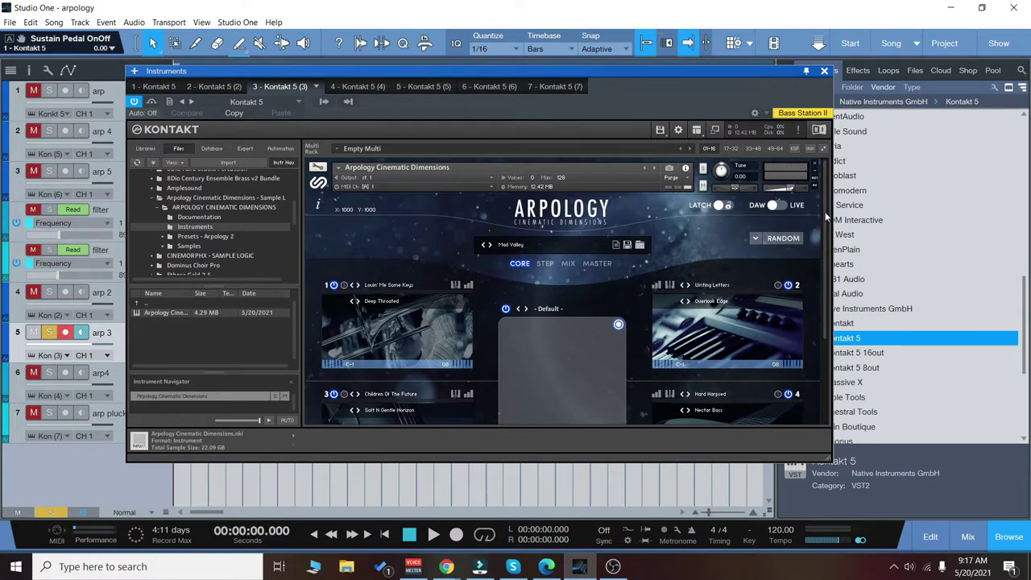
pyautogui.moveTo(826, 216); pyautogui.dragTo(826, 226)
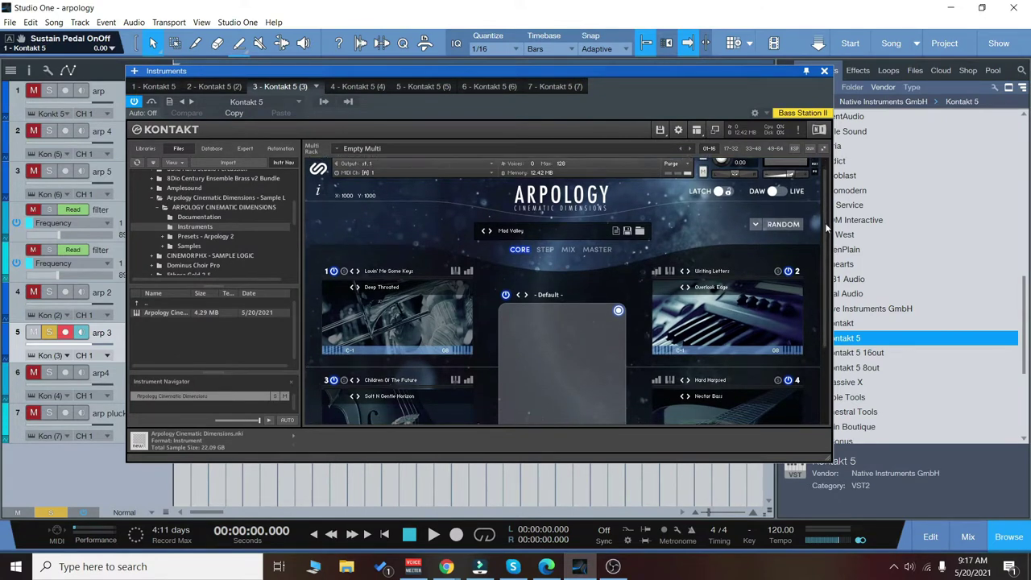
pyautogui.scroll(-3, 550, 339)
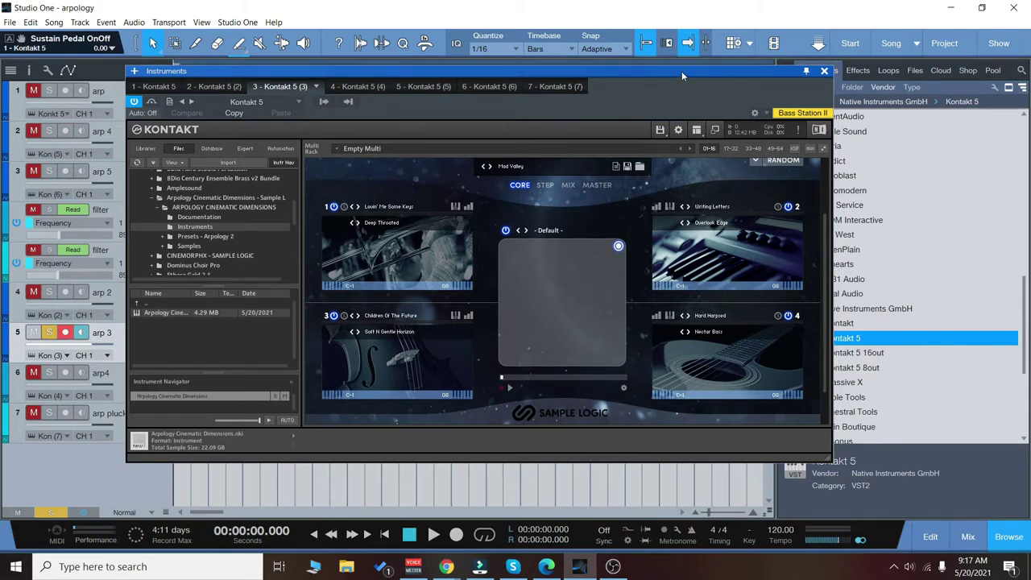
pyautogui.moveTo(681, 71); pyautogui.dragTo(661, 41)
pyautogui.moveTo(809, 431); pyautogui.dragTo(818, 523)
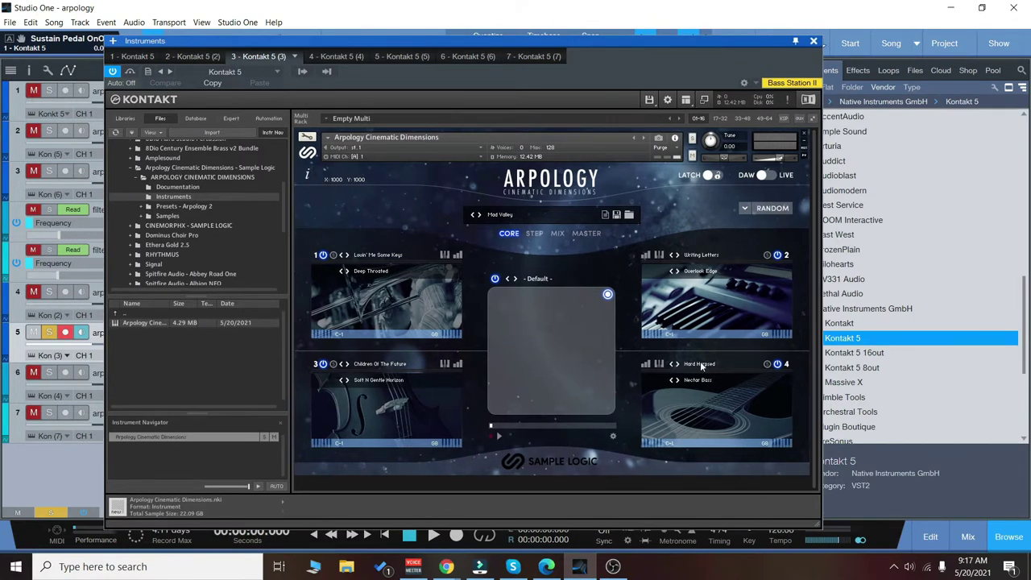
# Look through Arpology's Step, Mix and Master pages and return to the Core page.
pyautogui.click(534, 236)
pyautogui.click(560, 234)
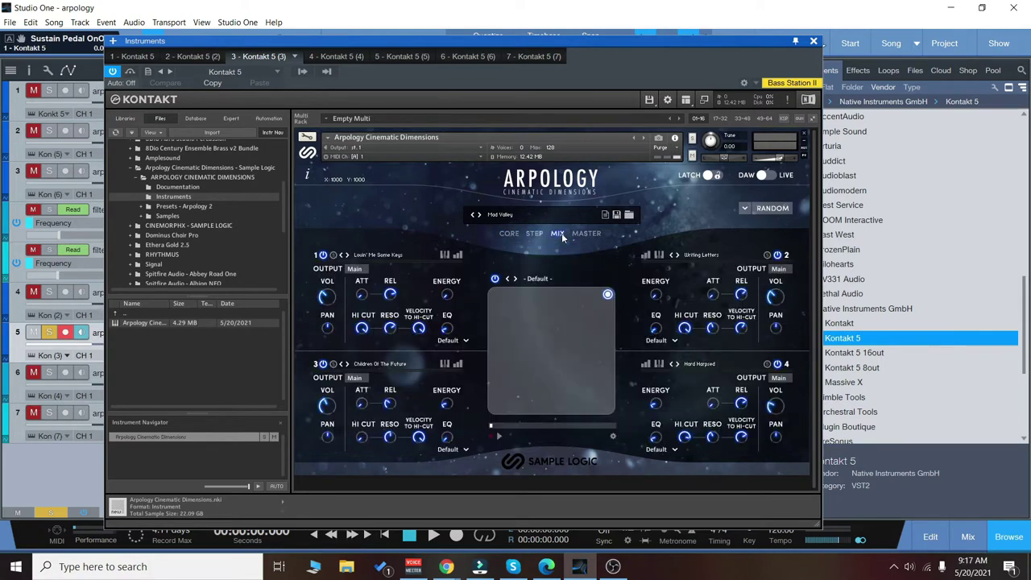
pyautogui.click(588, 234)
pyautogui.click(534, 234)
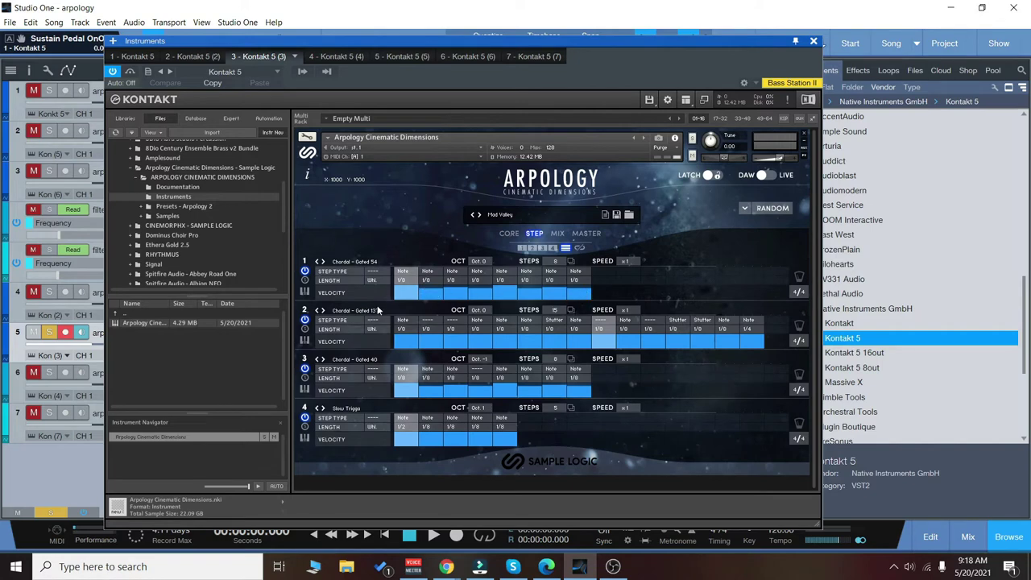
pyautogui.click(509, 235)
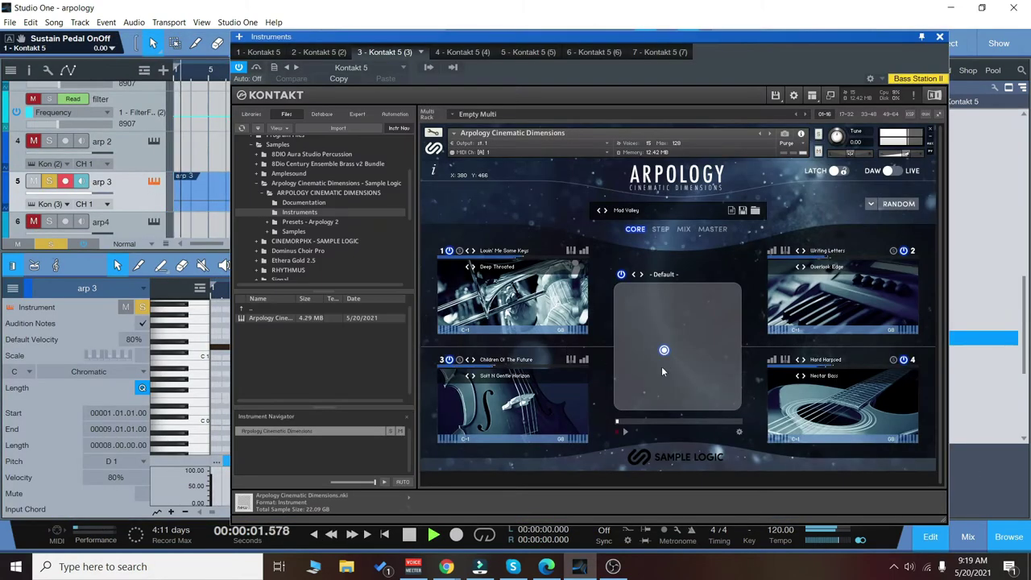
# Try several XY pad positions between the four sound slots, leaving the point near the centre at about X 447, Y 504.
pyautogui.moveTo(666, 356)
pyautogui.mouseDown()
pyautogui.moveTo(663, 339)
pyautogui.moveTo(750, 295)
pyautogui.moveTo(760, 410)
pyautogui.moveTo(620, 401)
pyautogui.moveTo(677, 351)
pyautogui.mouseUp()
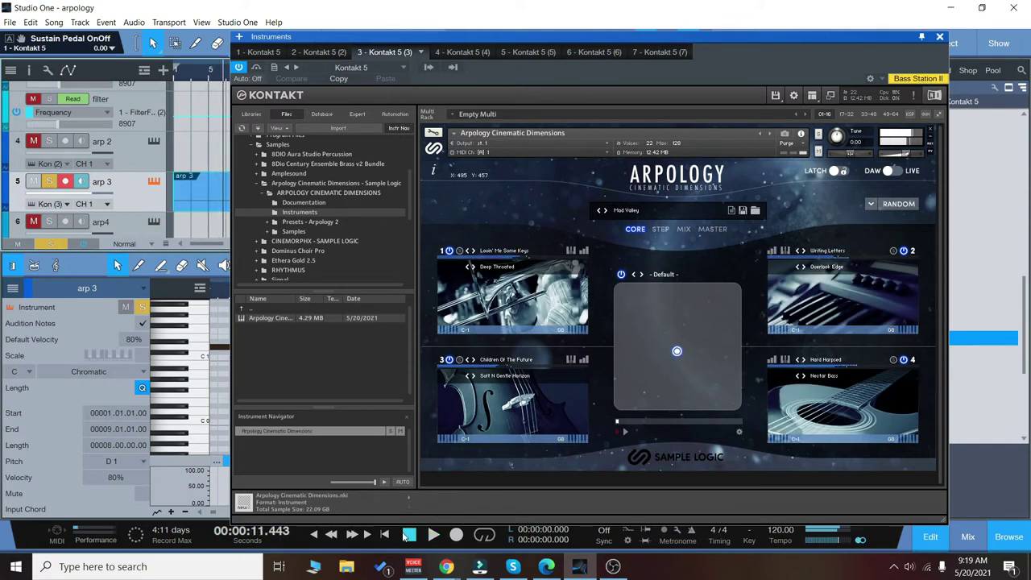
pyautogui.click(675, 350)
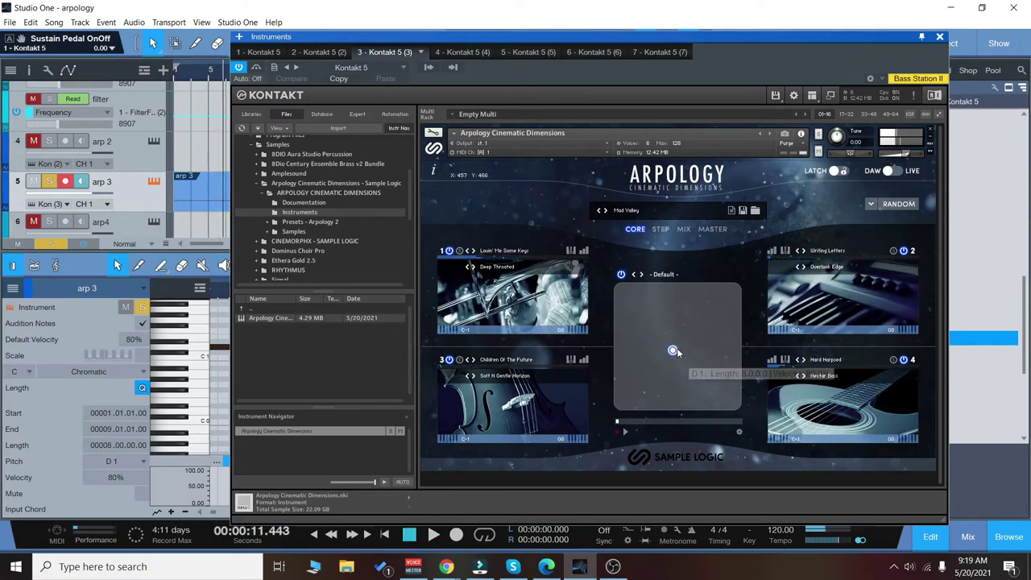
pyautogui.moveTo(675, 352); pyautogui.dragTo(589, 412)
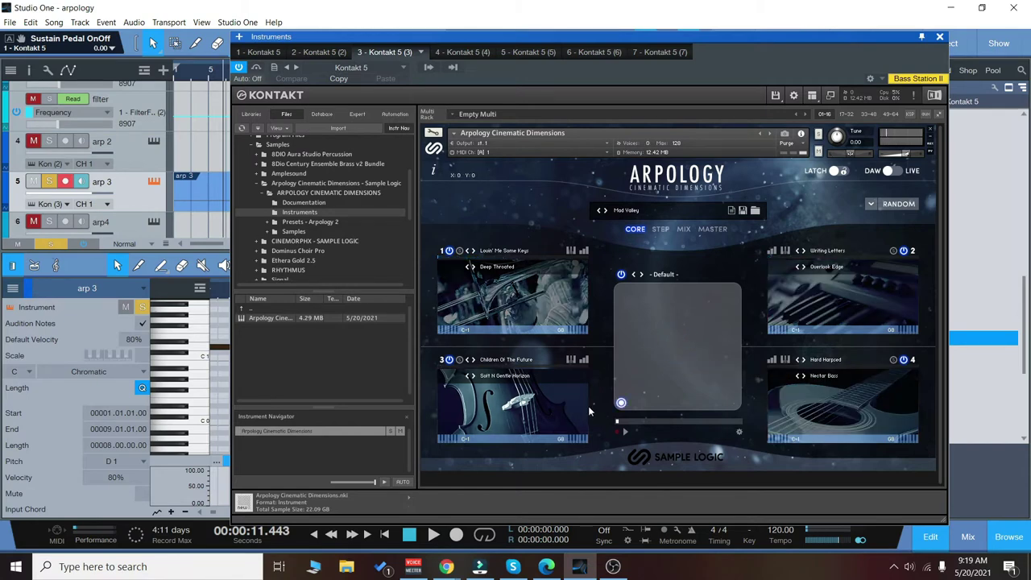
pyautogui.click(705, 295)
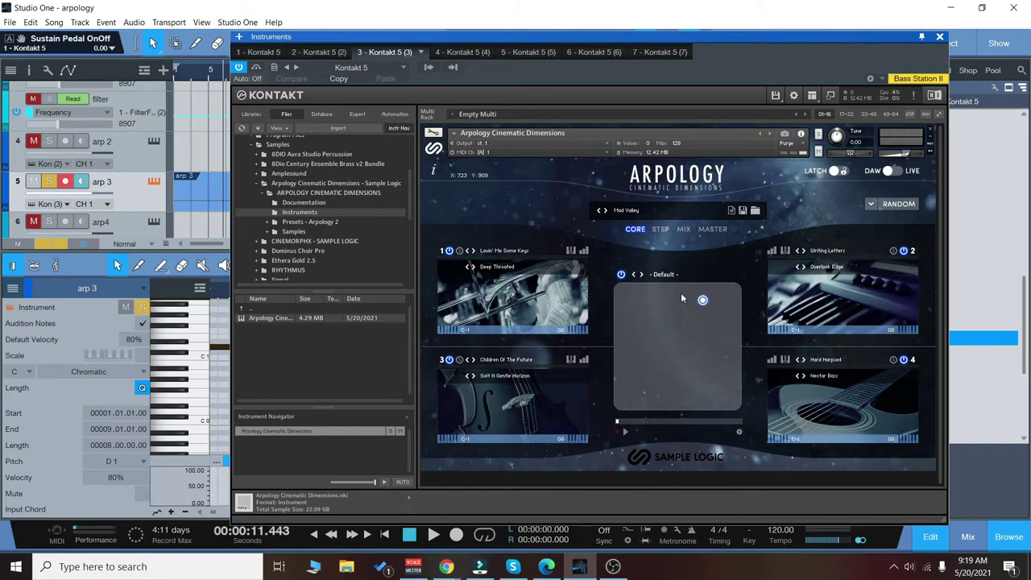
pyautogui.moveTo(682, 298); pyautogui.dragTo(667, 352)
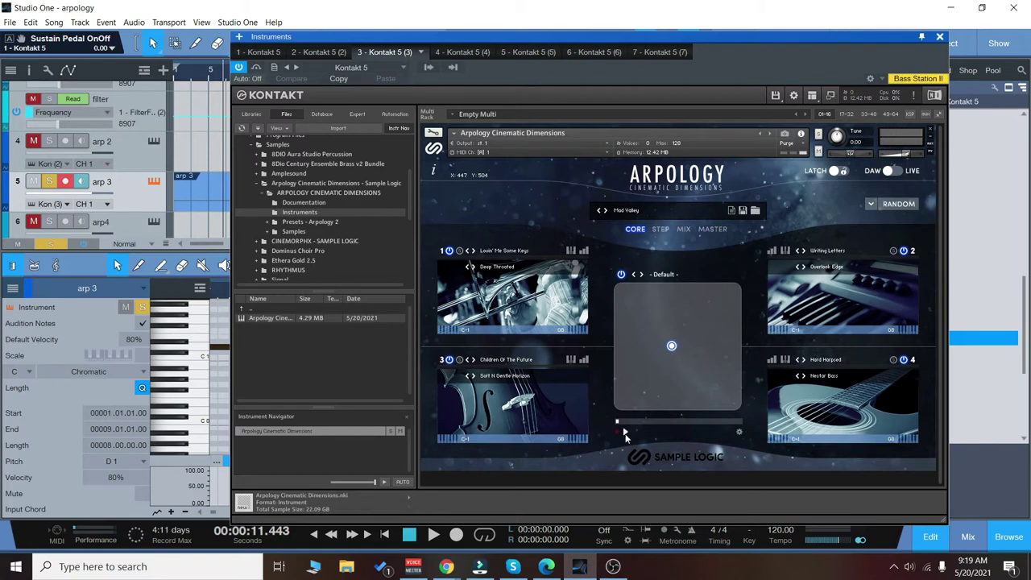
# Play the arp 3 part from the song start with the XY pad's motion playback running, then stop and close the instrument.
pyautogui.click(314, 535)
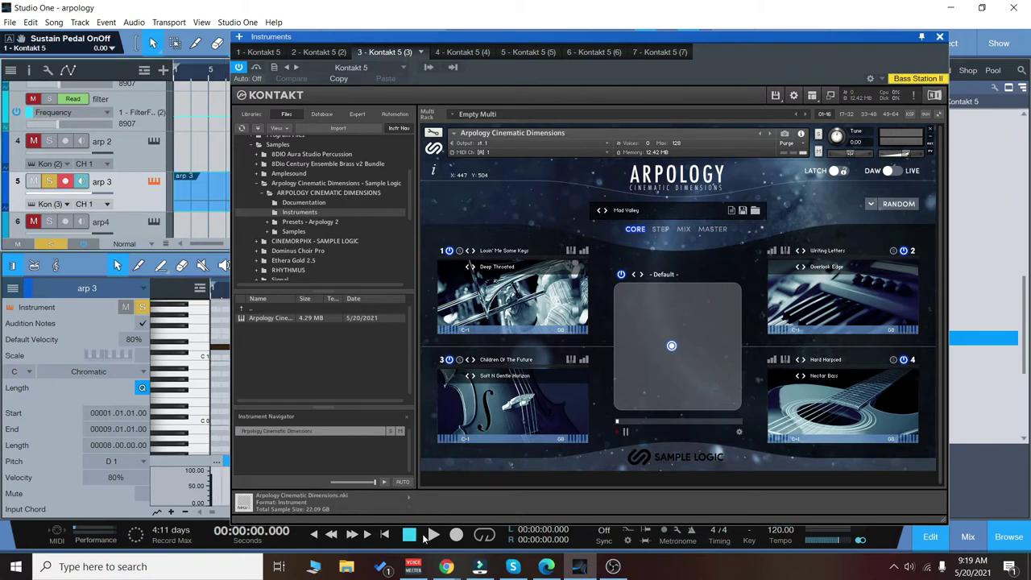
pyautogui.click(435, 536)
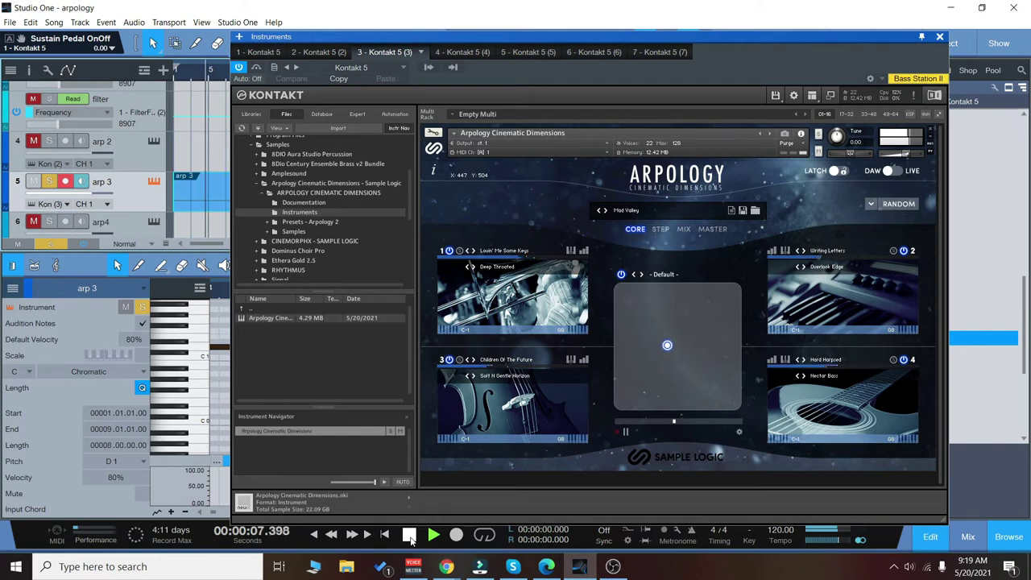
pyautogui.click(411, 538)
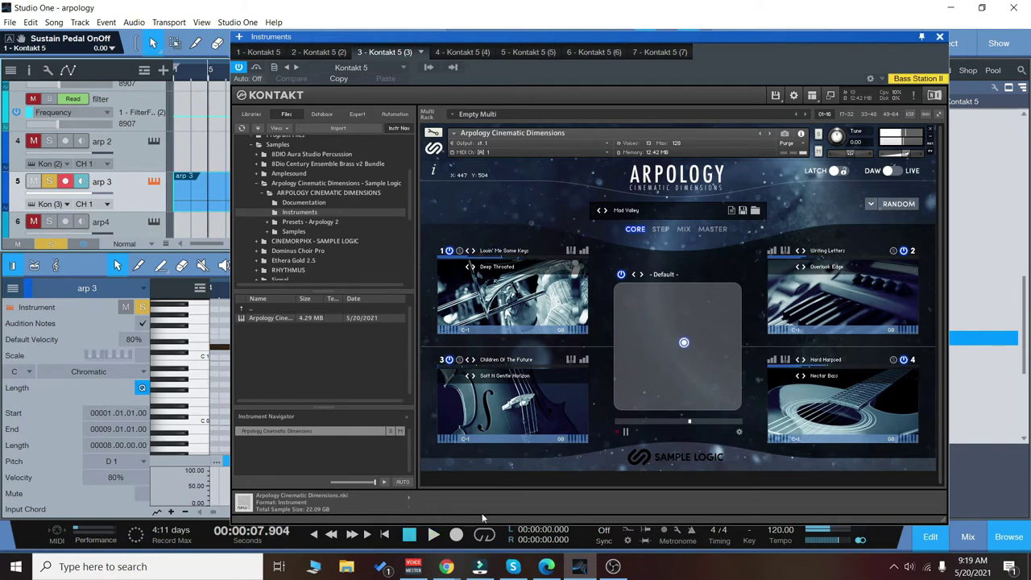
pyautogui.click(940, 38)
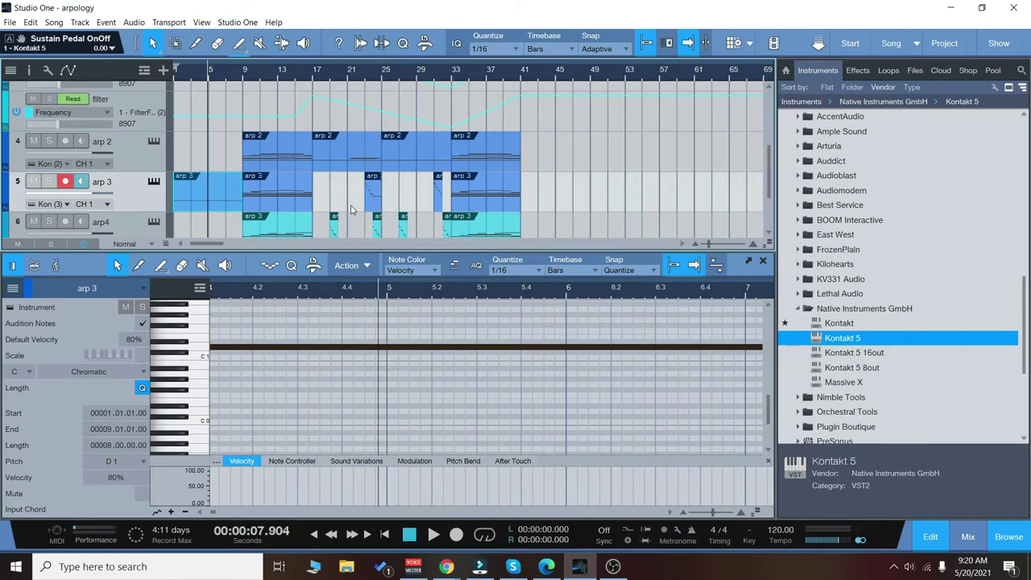
# Start song playback and move the arp track's Arpology XY pad point to about X 466, Y 419, then close the instrument.
pyautogui.scroll(-1, 382, 184)
pyautogui.press('space')
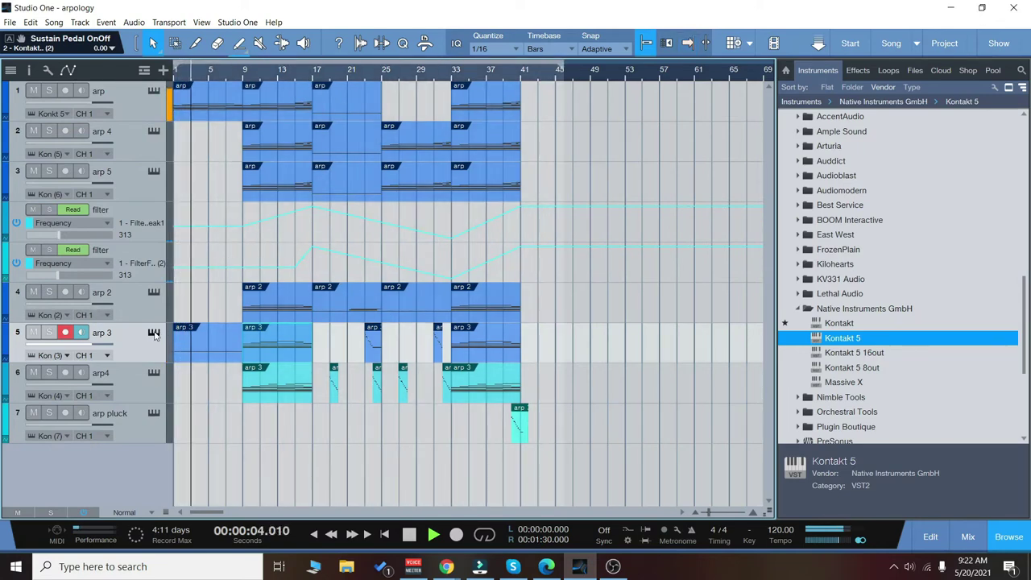
pyautogui.click(153, 90)
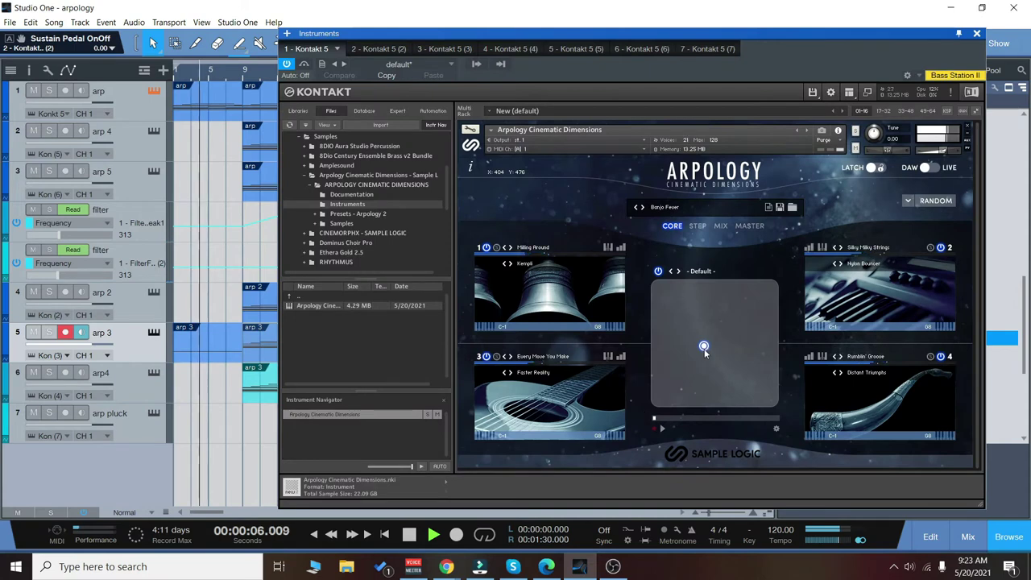
pyautogui.moveTo(703, 346)
pyautogui.mouseDown()
pyautogui.moveTo(661, 397)
pyautogui.moveTo(778, 390)
pyautogui.moveTo(766, 324)
pyautogui.moveTo(683, 337)
pyautogui.moveTo(682, 351)
pyautogui.moveTo(712, 354)
pyautogui.mouseUp()
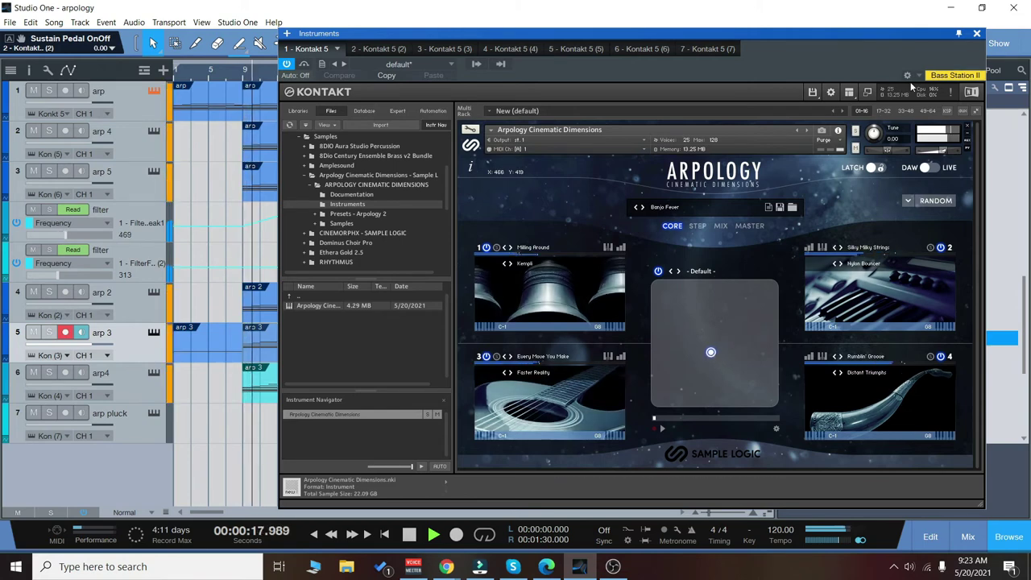
pyautogui.press('F11')
# Open the arp 2 track's Arpology instrument during playback, shift its XY pad point down and left, and close it.
pyautogui.click(145, 316)
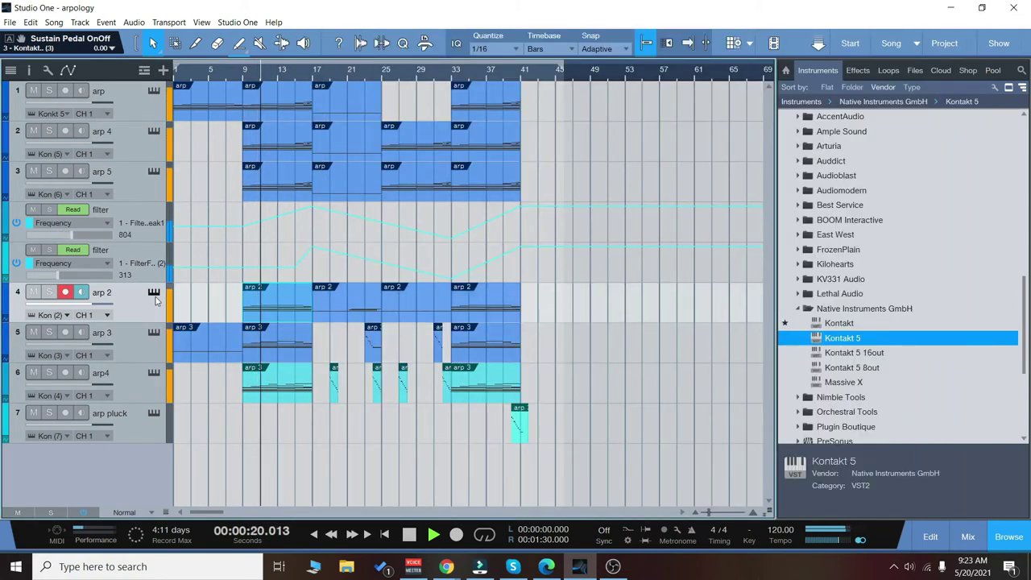
pyautogui.press('F11')
pyautogui.moveTo(626, 388); pyautogui.dragTo(574, 412)
pyautogui.click(871, 73)
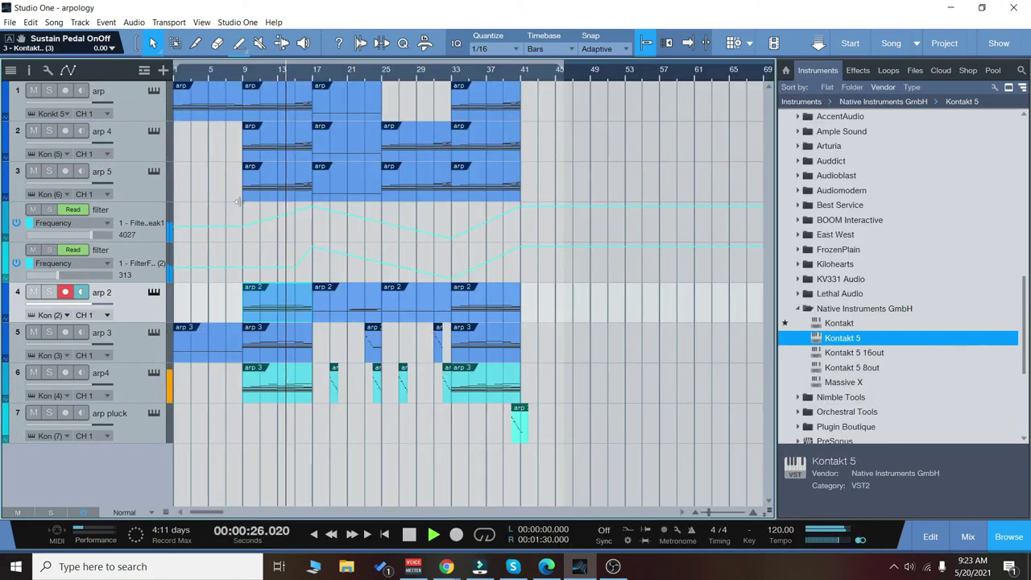
# Move the XY pad point of the arp 5 track's Gutter Pipes preset slightly down and left, then close the instrument.
pyautogui.click(154, 170)
pyautogui.click(819, 195)
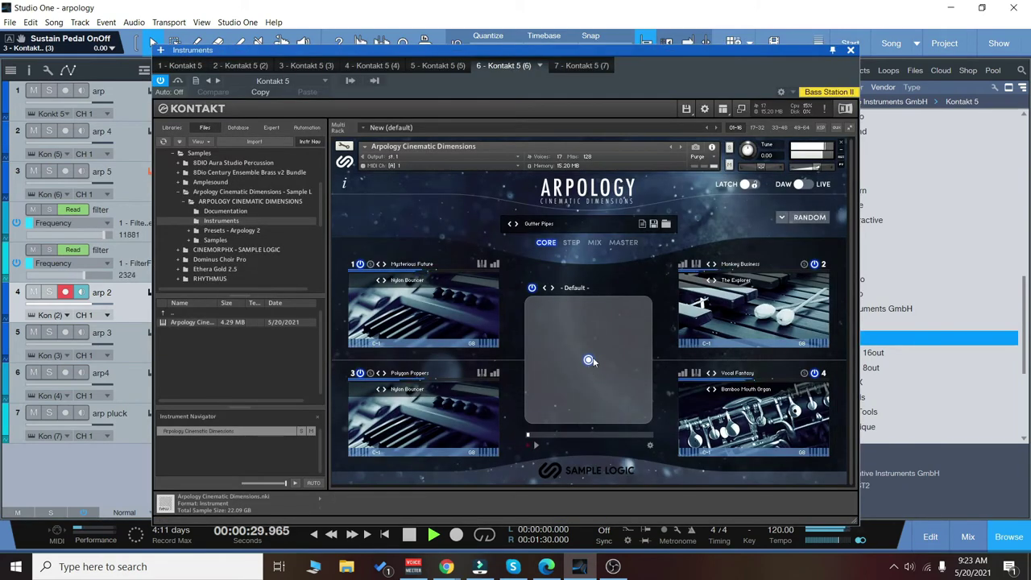
pyautogui.moveTo(590, 359)
pyautogui.mouseDown()
pyautogui.moveTo(666, 296)
pyautogui.moveTo(575, 368)
pyautogui.mouseUp()
pyautogui.click(852, 50)
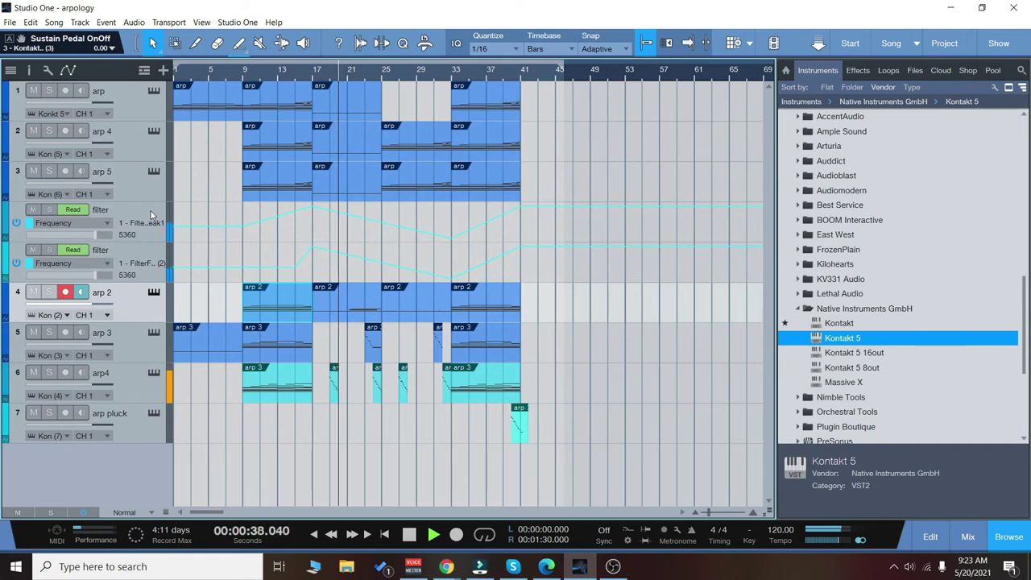
# Copy the arp 4 track's clip at bar 25 to the same position on the arp track.
pyautogui.click(380, 262)
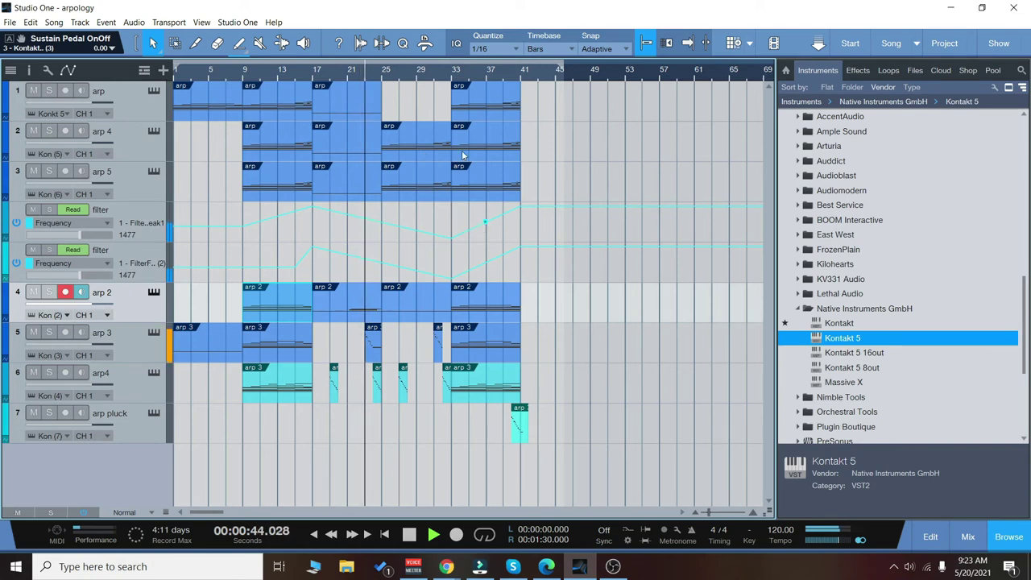
pyautogui.moveTo(414, 140); pyautogui.dragTo(419, 104)
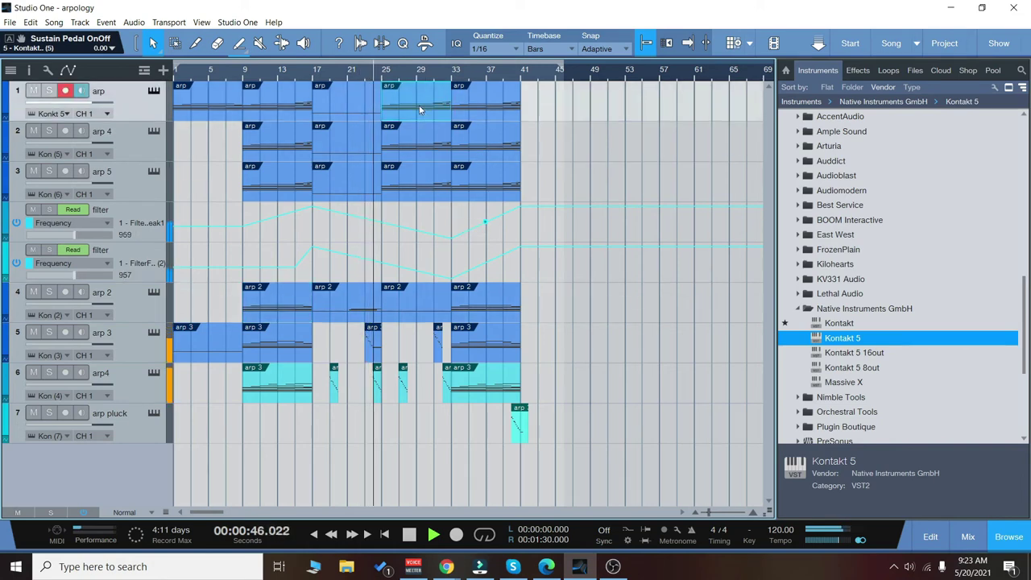
# Reopen the arp track's Arpology instrument and move its XY pad point towards the two right-hand sound slots.
pyautogui.click(153, 91)
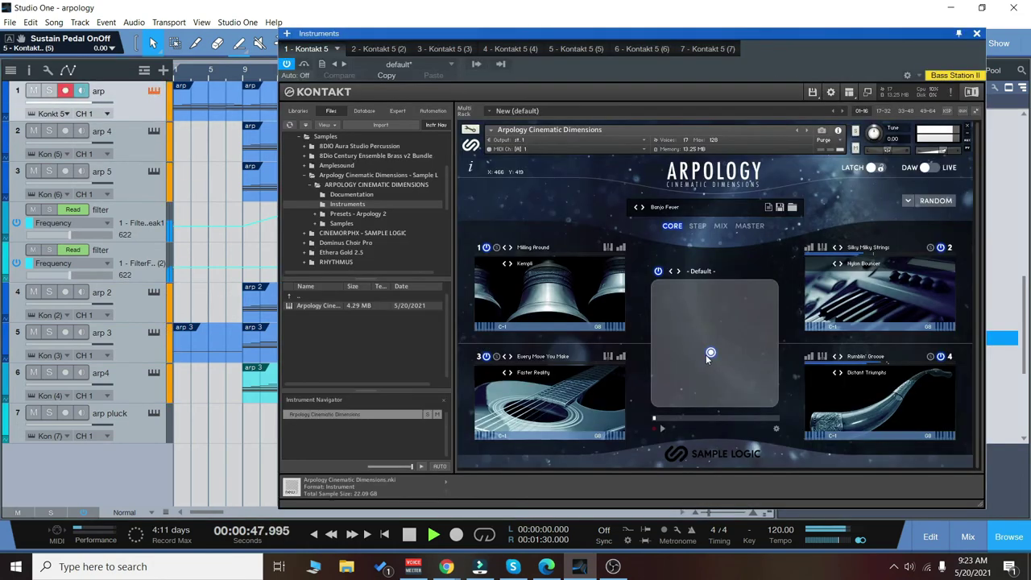
pyautogui.moveTo(705, 354); pyautogui.dragTo(741, 338)
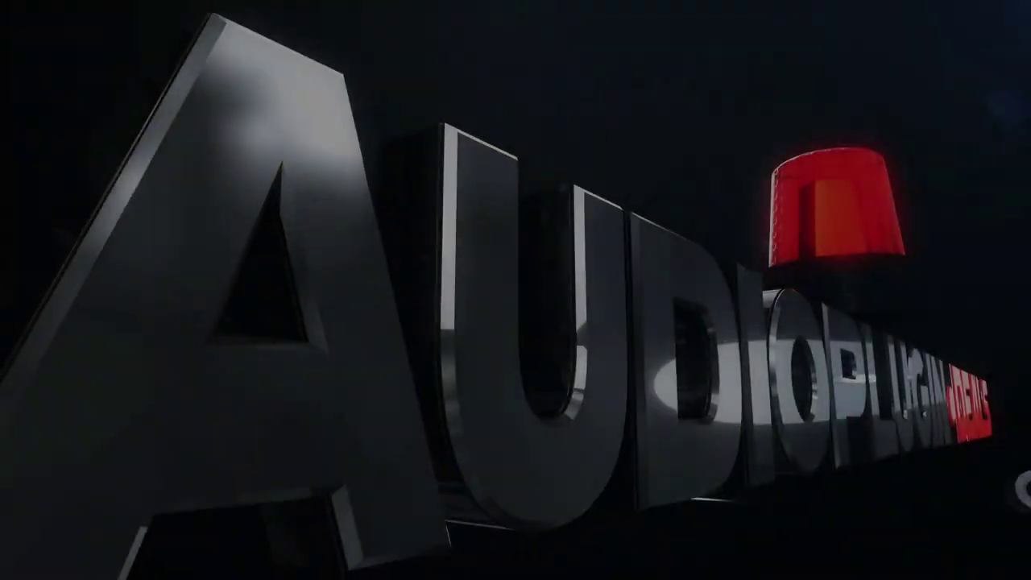